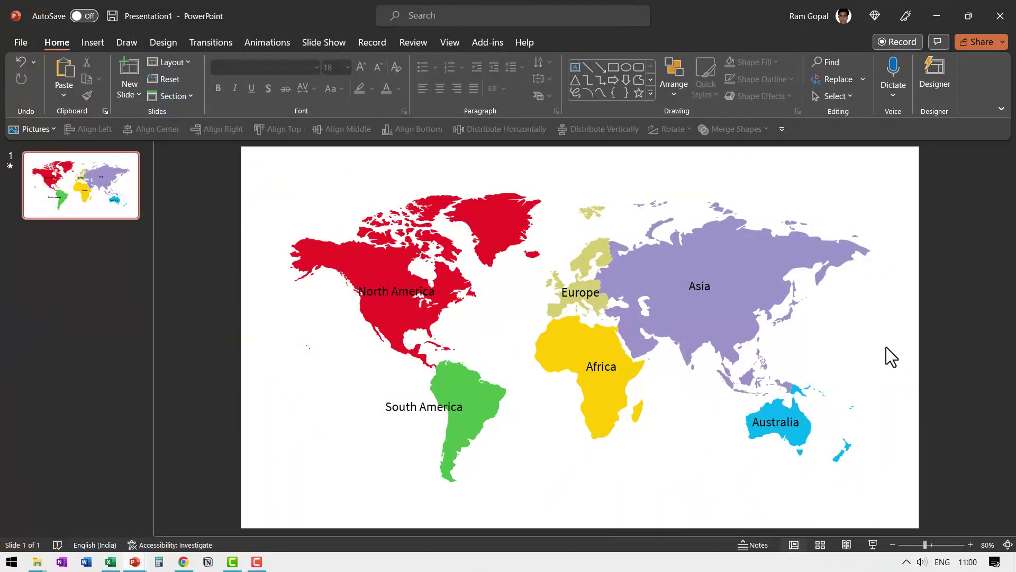
Delete the six continent labels from the world map slide
left_click(801, 238)
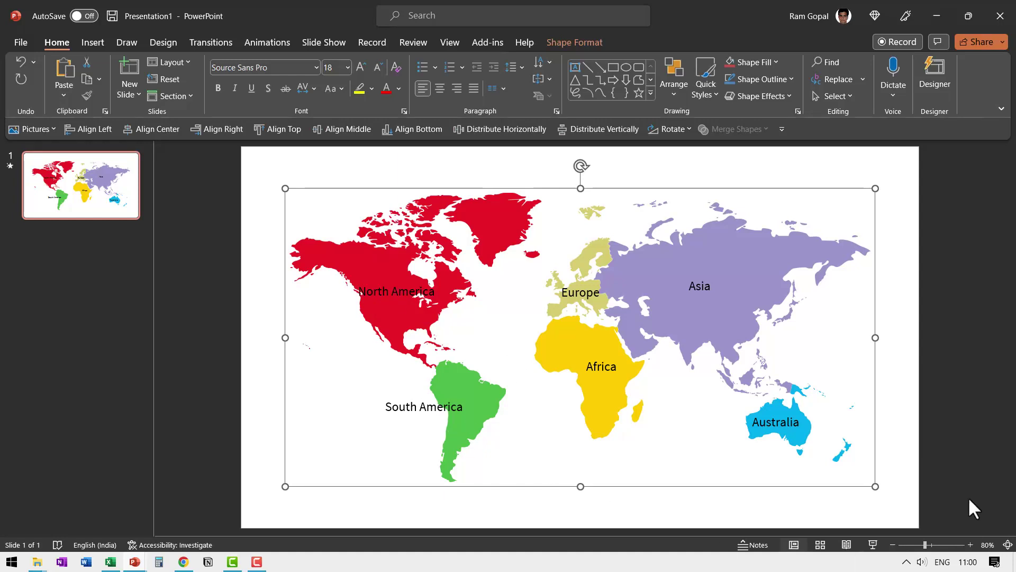
left_click(957, 481)
left_click_drag(957, 480, 186, 255)
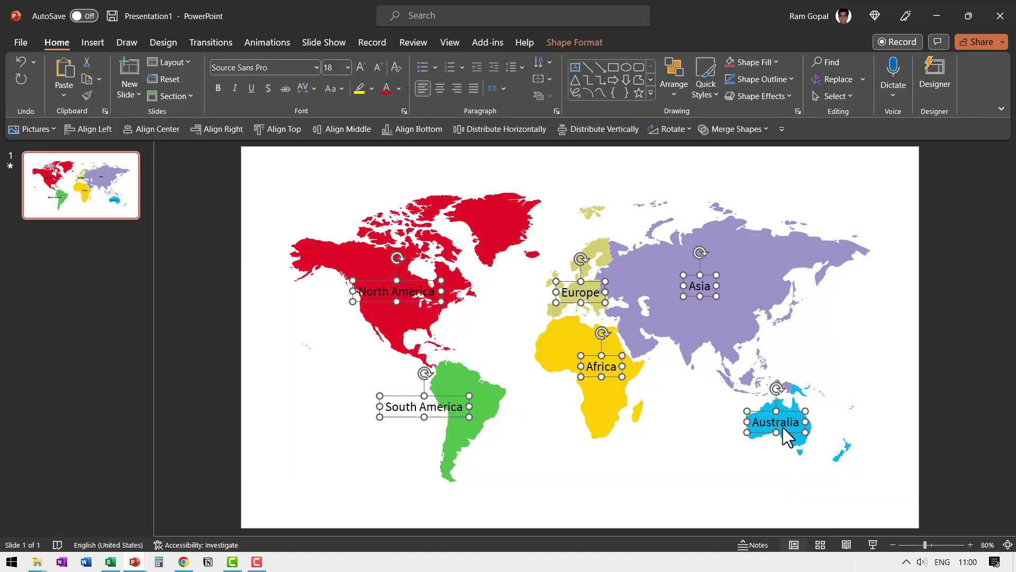
key("Delete")
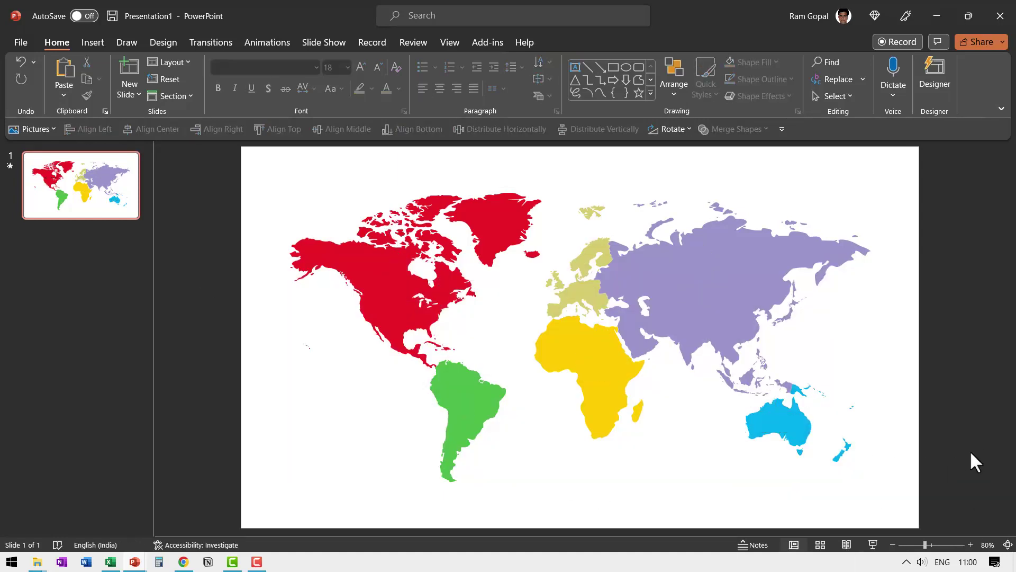
Duplicate slide 1 and paste the map picture onto the new slide 2
right_click(101, 193)
left_click(150, 326)
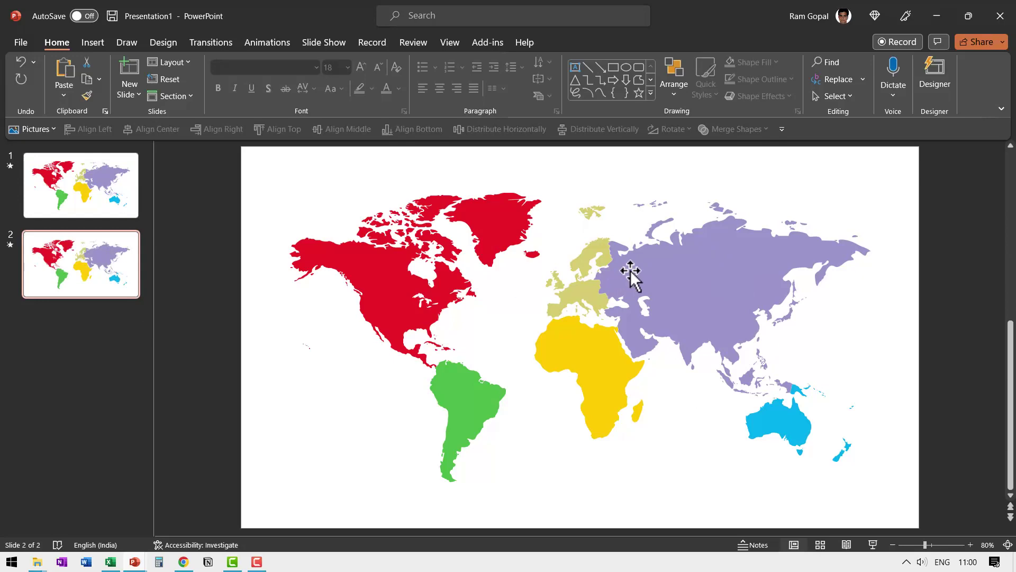
key("ctrl+v")
Recolour the pasted map picture to Black and White: 75%
left_click(660, 272)
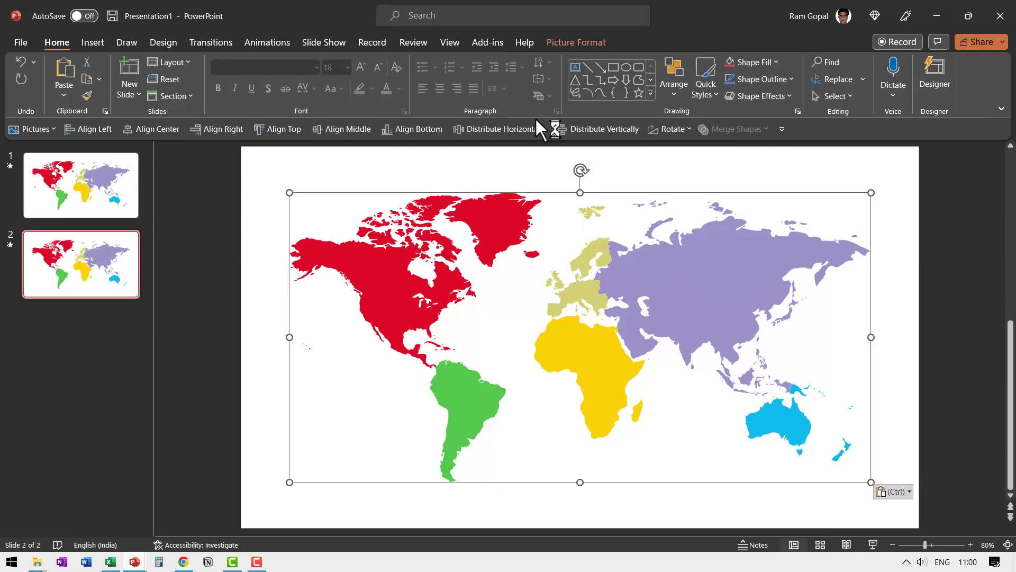
left_click(576, 42)
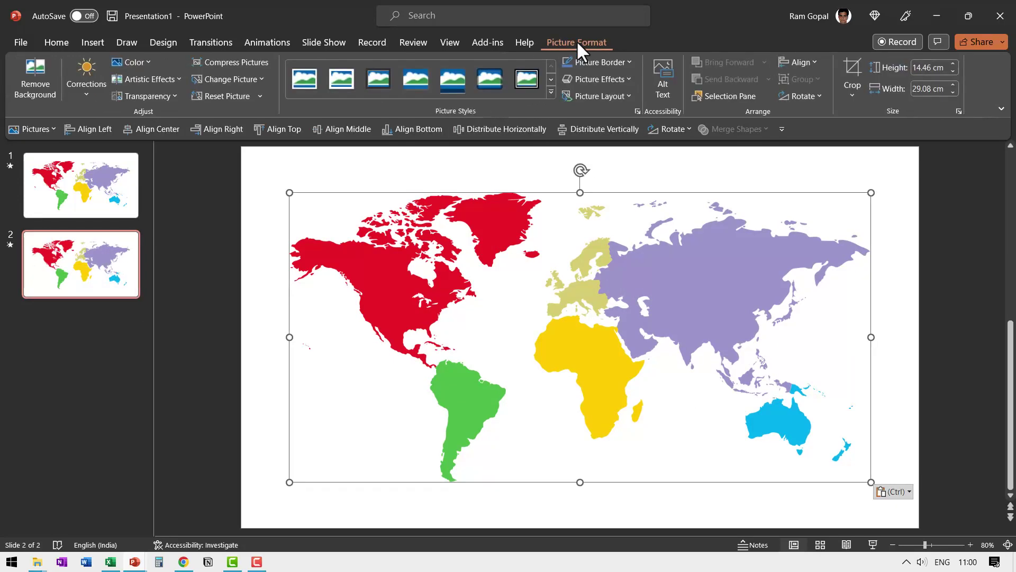
left_click(130, 62)
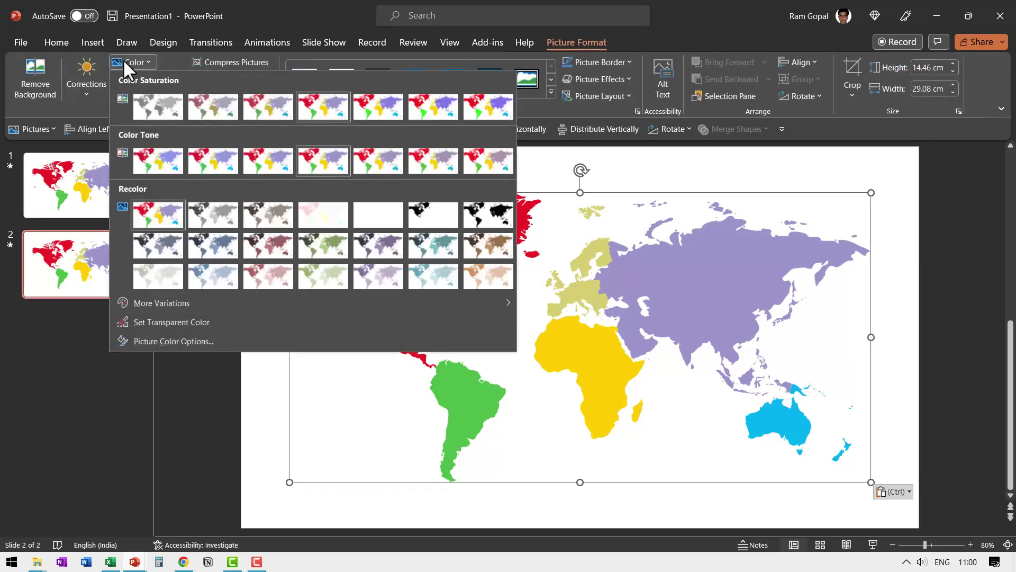
left_click(497, 214)
left_click(926, 293)
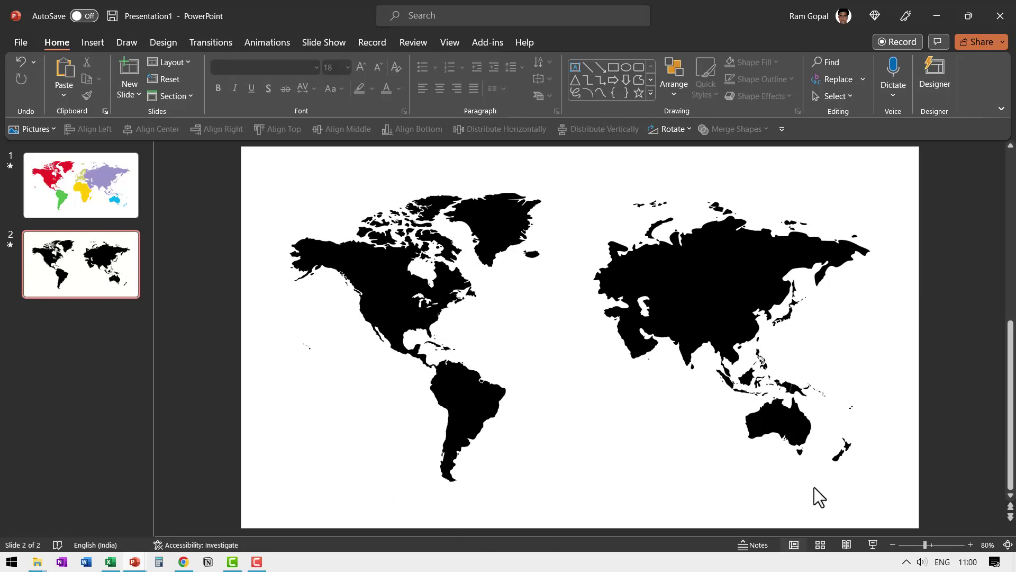
Paste the CONTINENTS OF THE WORLD title and move the coloured map slide after it
type("CONTINENTS OF THE WORLD")
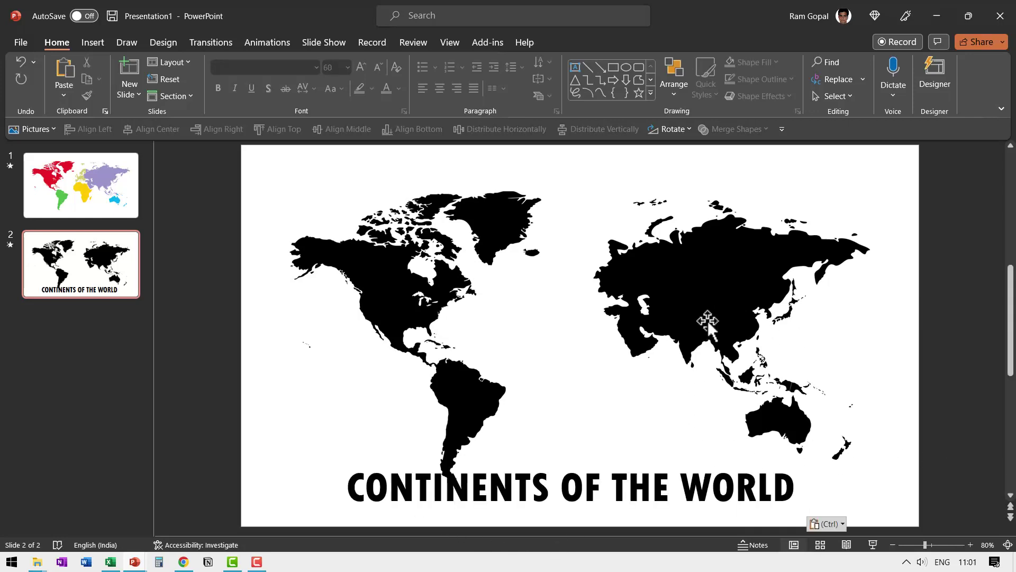
left_click(62, 199)
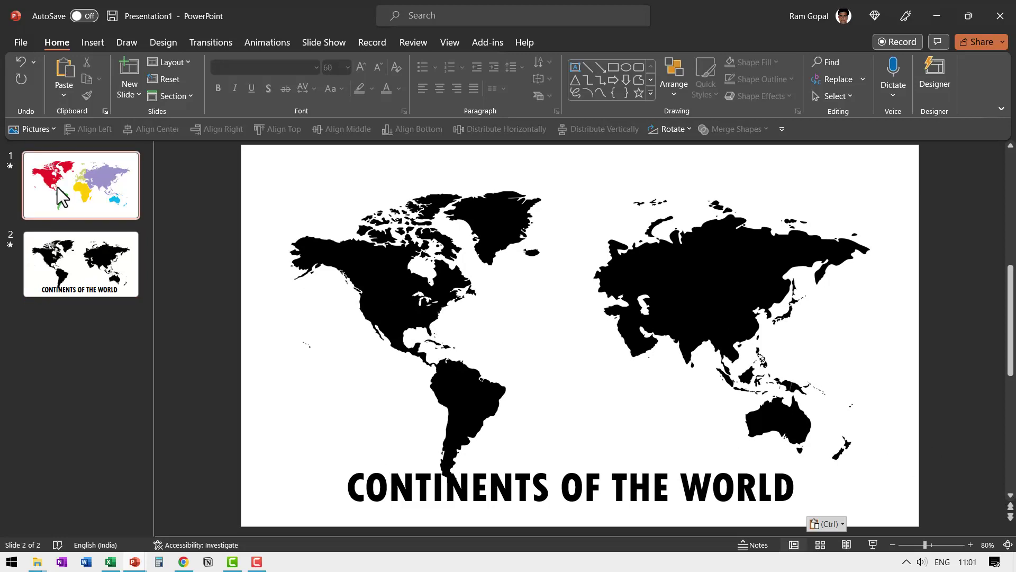
left_click_drag(62, 199, 87, 288)
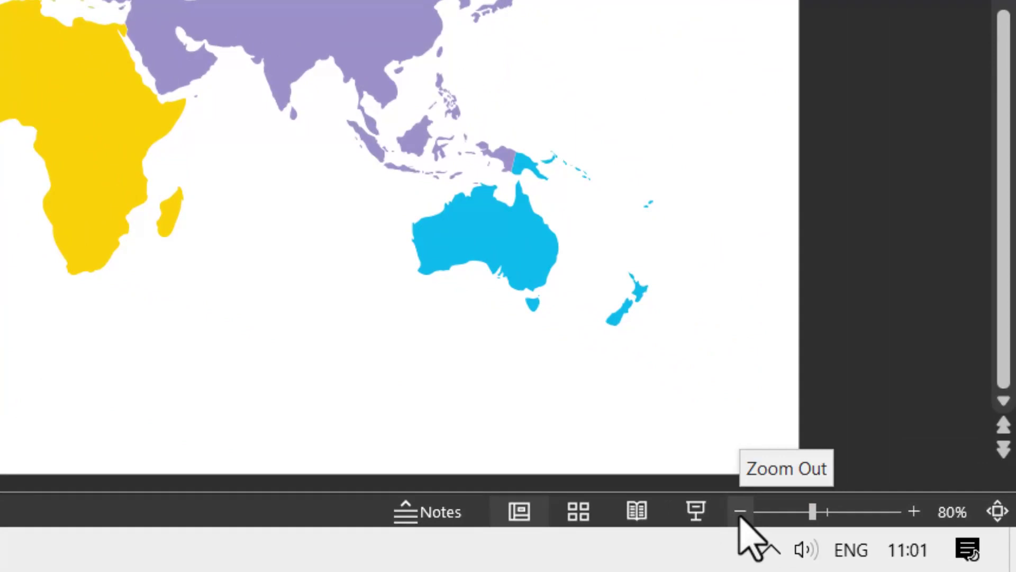
Zoom the slide view out to 10% and select the map picture on slide 2
left_click(741, 513)
left_click(740, 513)
left_click(741, 513)
left_click(741, 512)
left_click(741, 513)
left_click(741, 513)
left_click(741, 512)
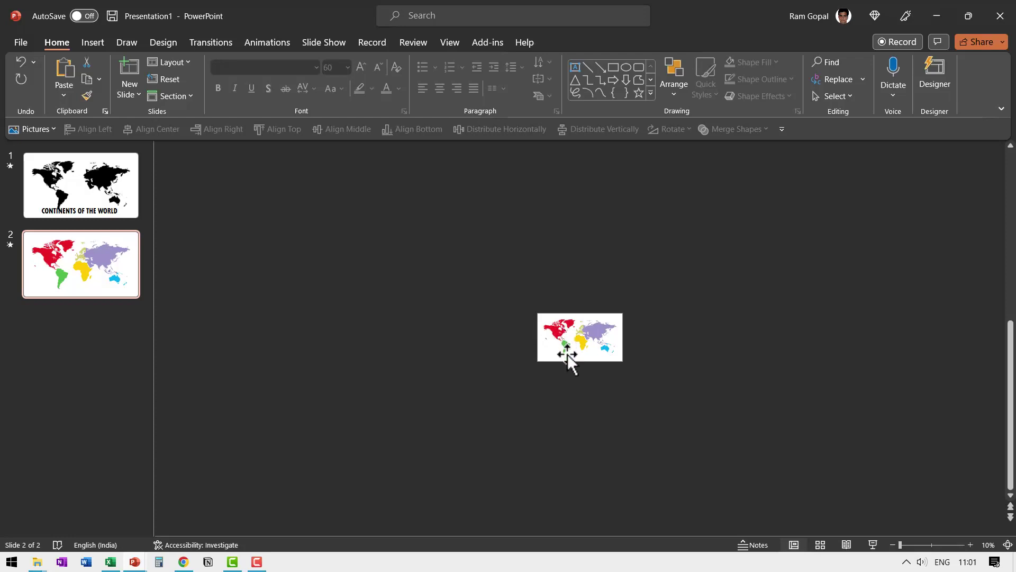
left_click(596, 358)
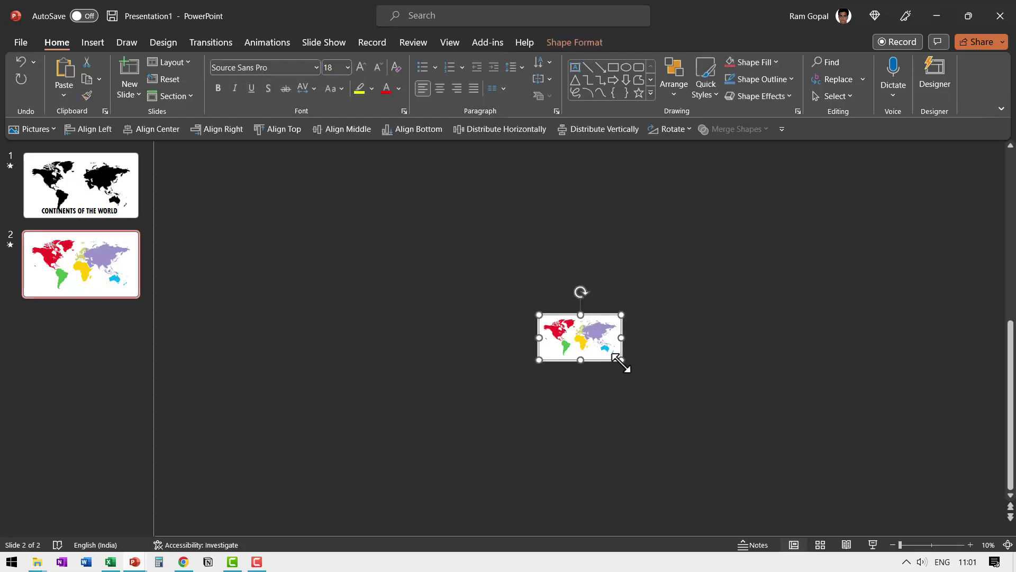
Enlarge the coloured map until North America fills slide 2, and widen the thumbnail pane
left_click_drag(619, 363, 663, 400)
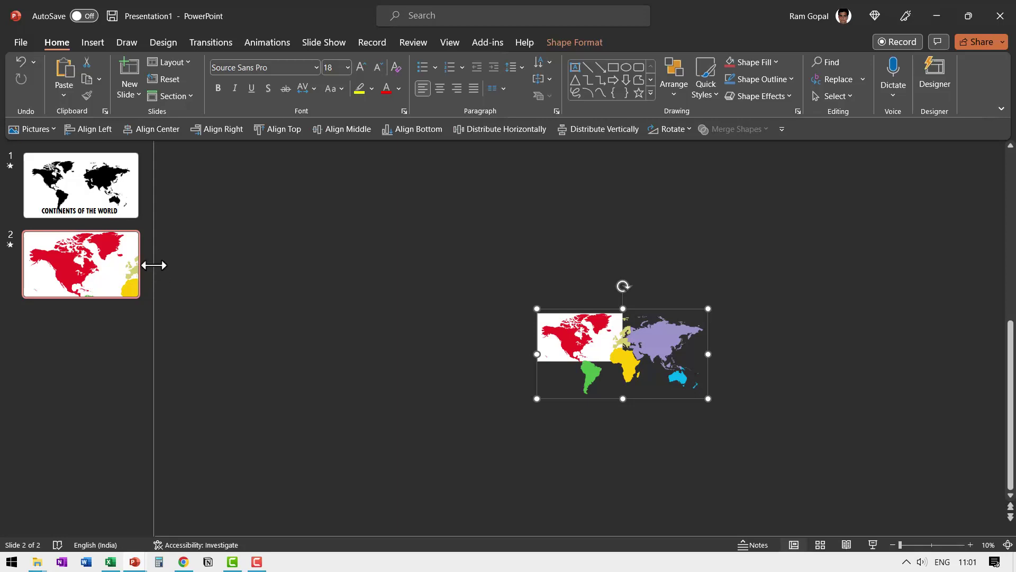
left_click_drag(154, 265, 247, 286)
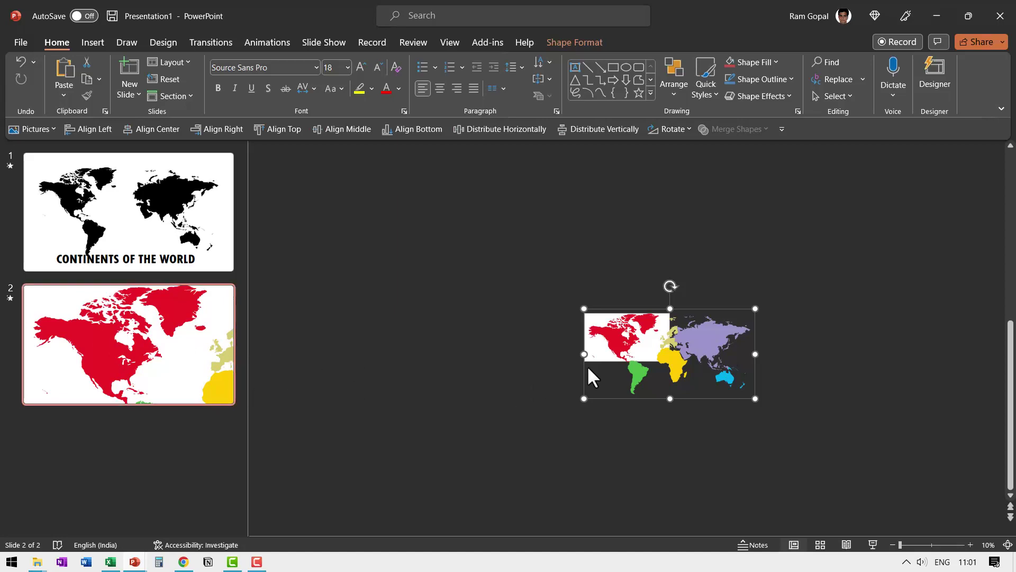
right_click(176, 354)
Duplicate slide 2 and shift the map up so South America fills slide 3
left_click(225, 165)
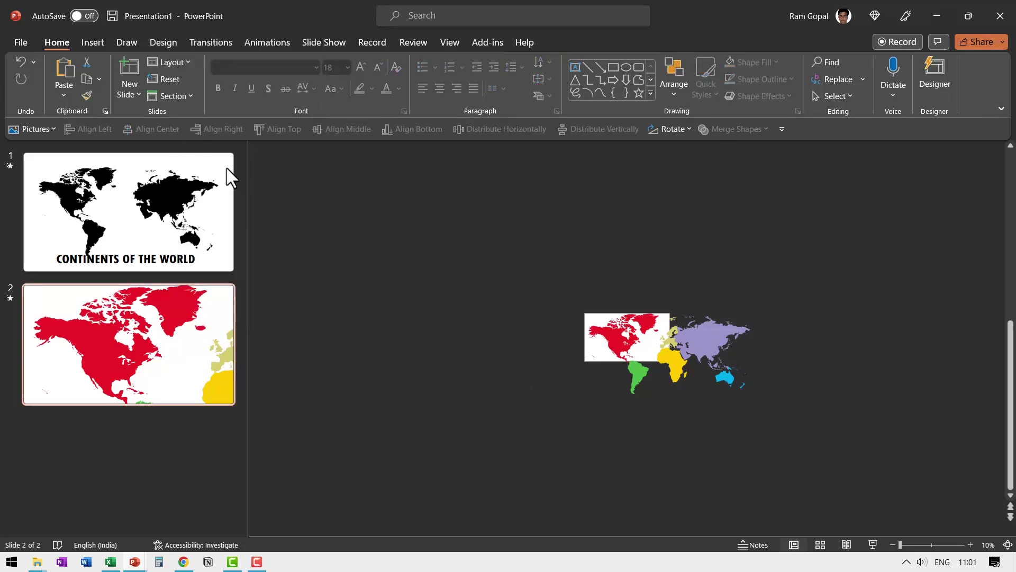
left_click(655, 352)
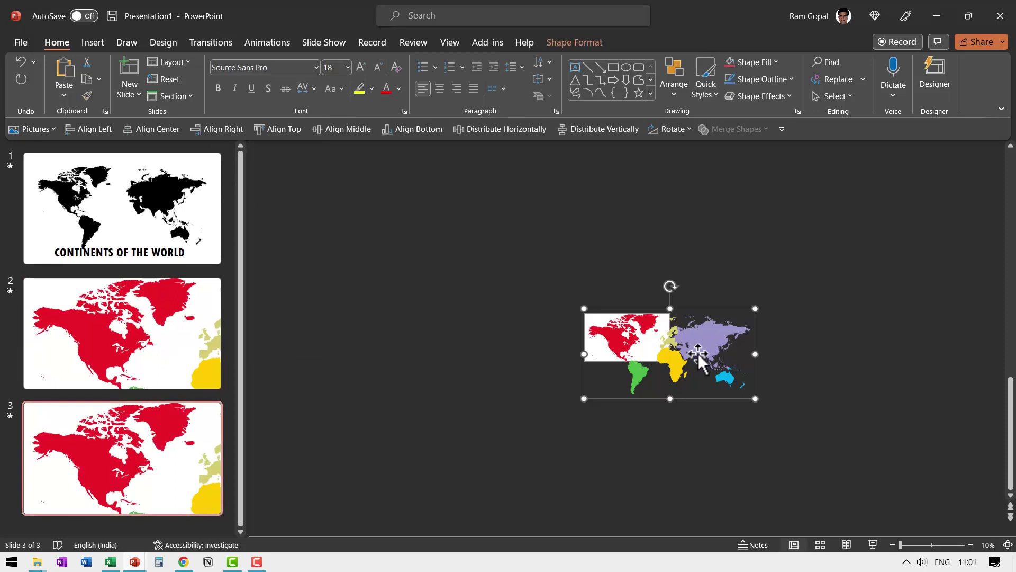
left_click_drag(694, 356, 694, 317)
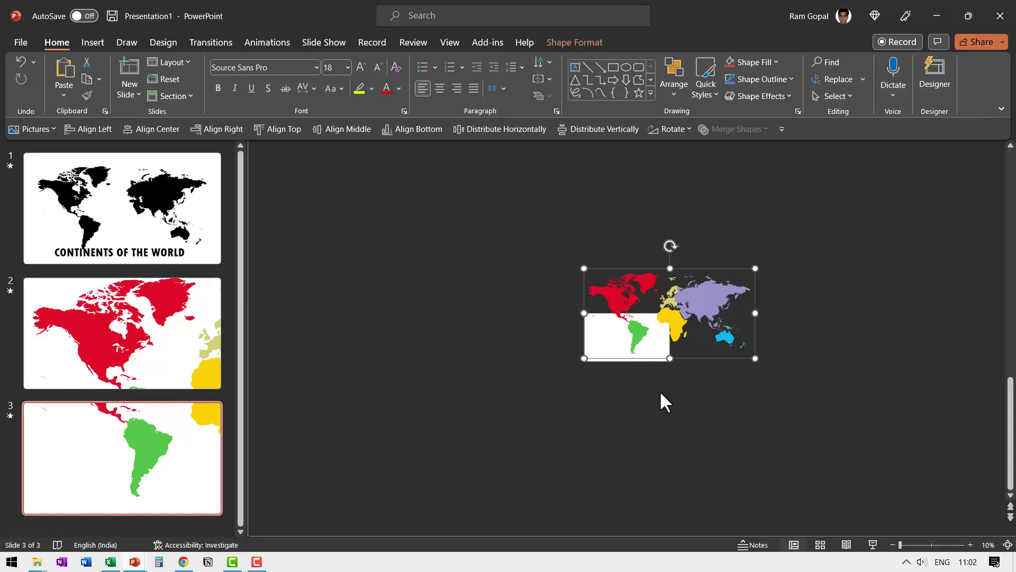
right_click(132, 434)
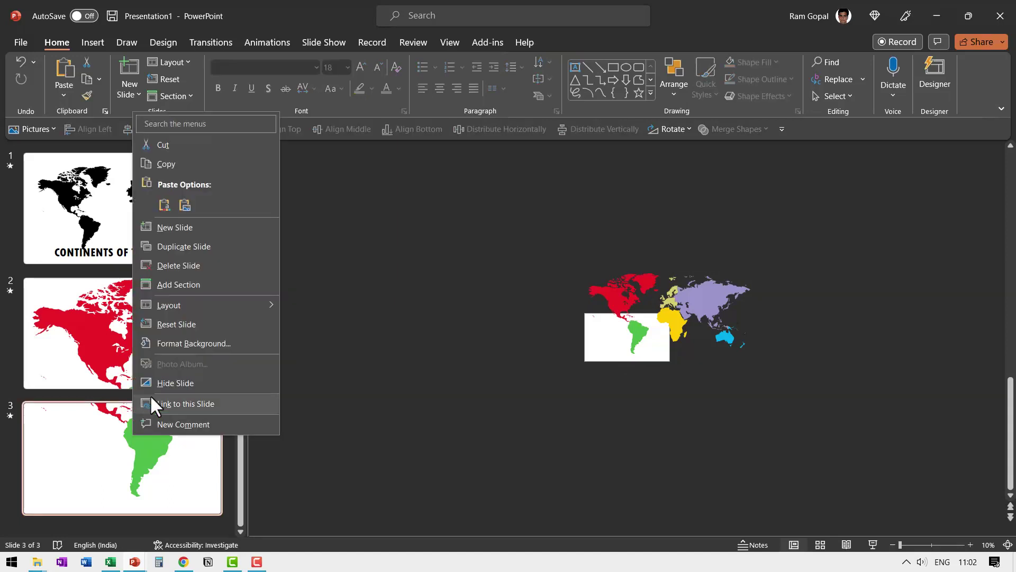
Duplicate slide 3, then enlarge and reposition the map so Africa fills slide 4
left_click(203, 248)
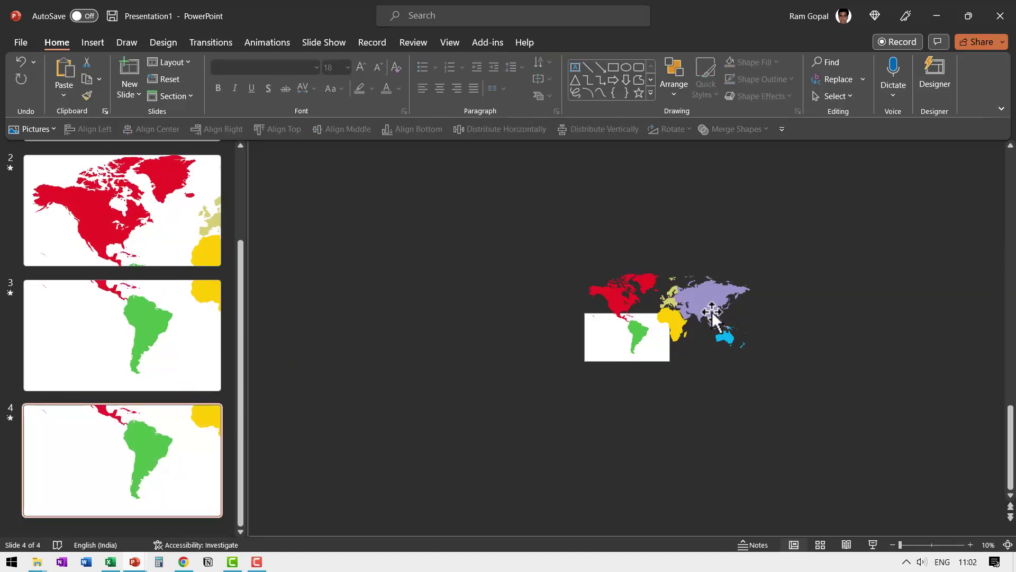
left_click_drag(712, 318, 666, 331)
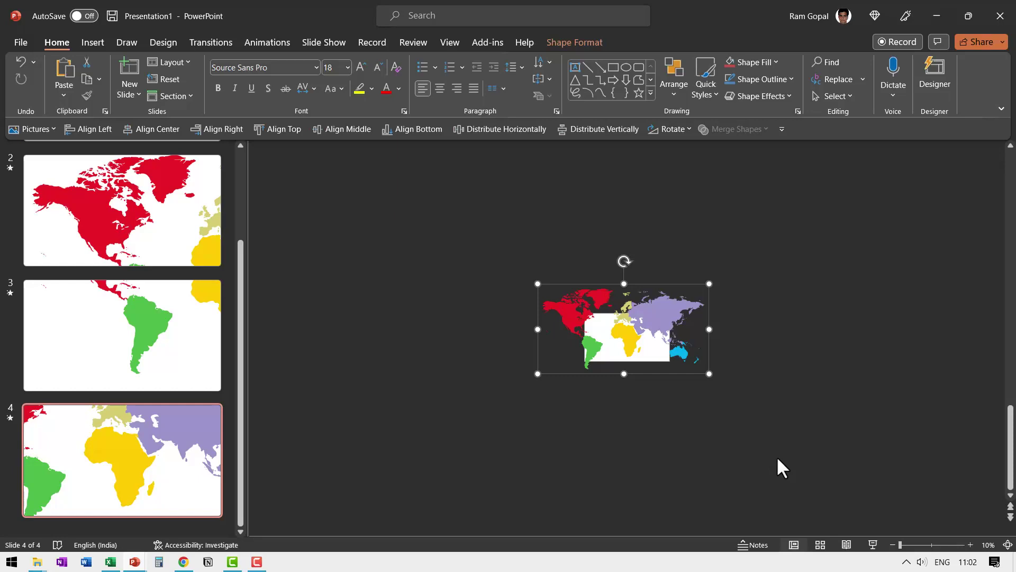
left_click_drag(710, 284, 721, 277)
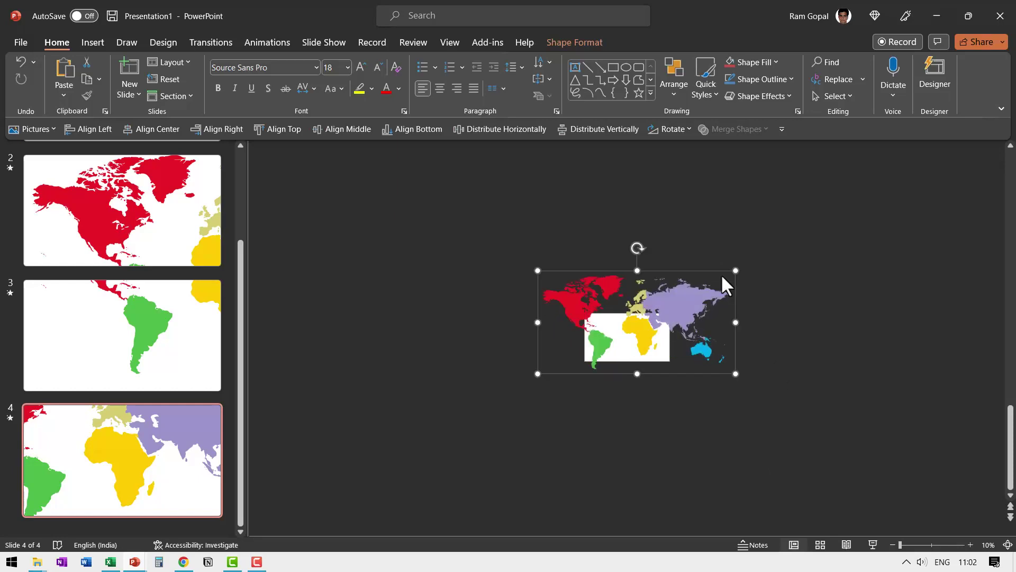
left_click_drag(669, 324, 660, 324)
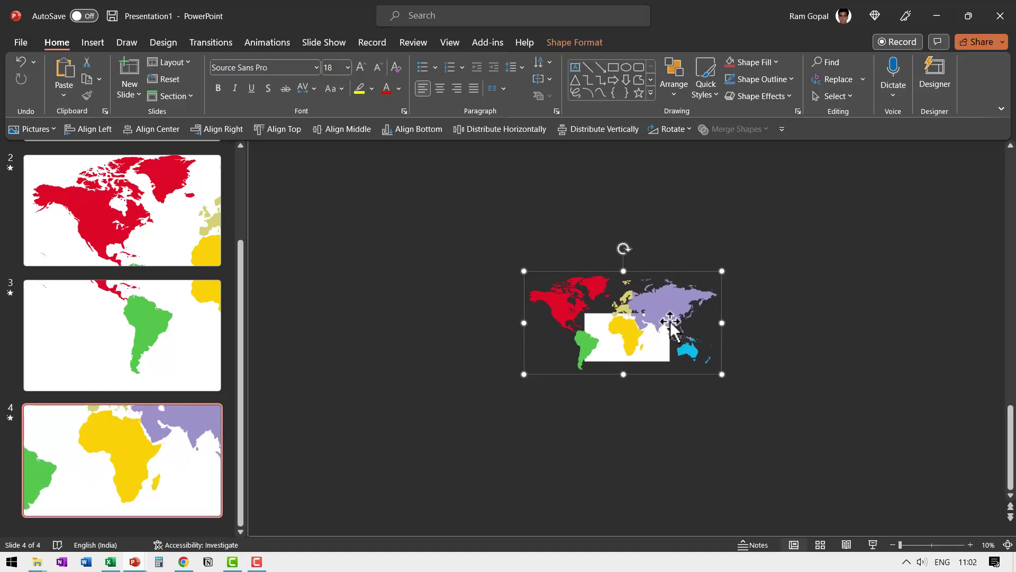
right_click(156, 421)
Duplicate slide 4, then move and shrink the map so Asia fills slide 5
left_click(225, 235)
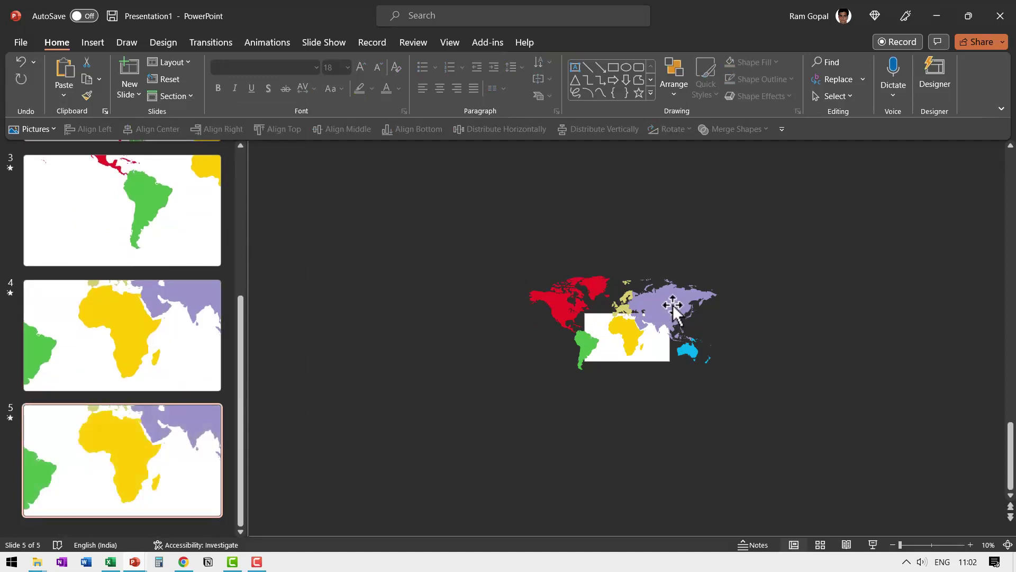
left_click_drag(672, 303, 629, 334)
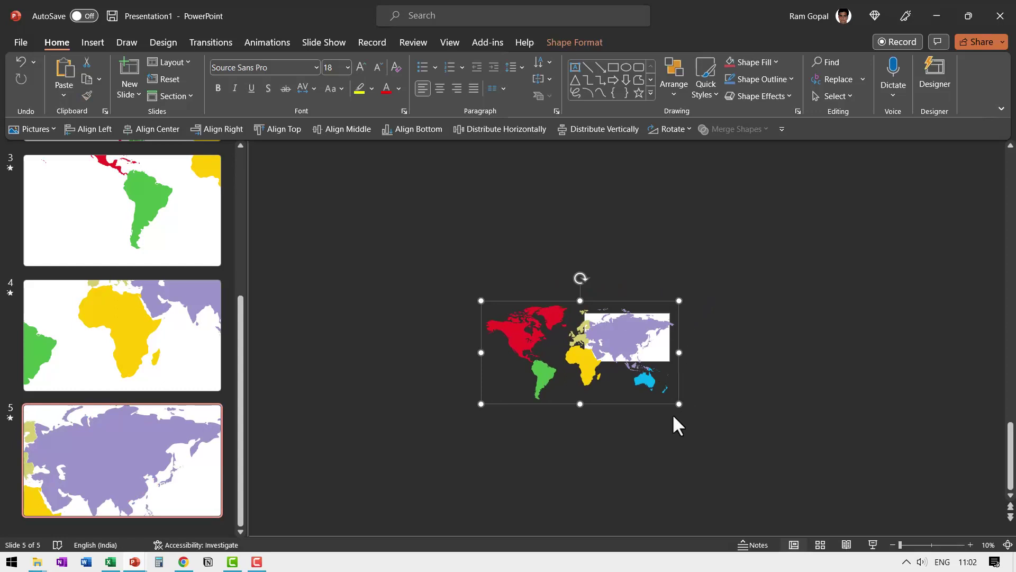
left_click_drag(679, 405, 652, 391)
left_click_drag(617, 341, 641, 342)
left_click_drag(675, 399, 655, 378)
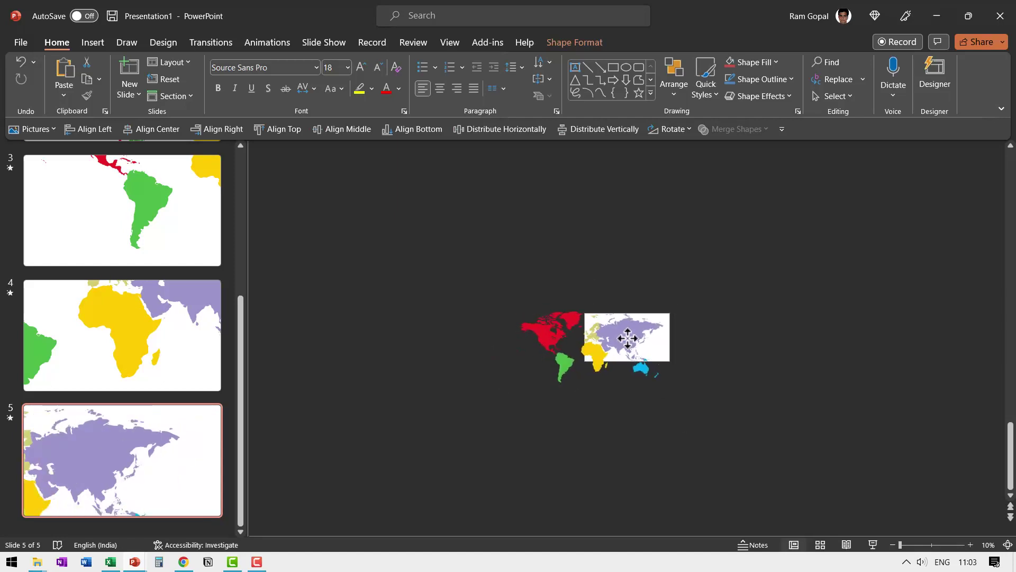
left_click(740, 379)
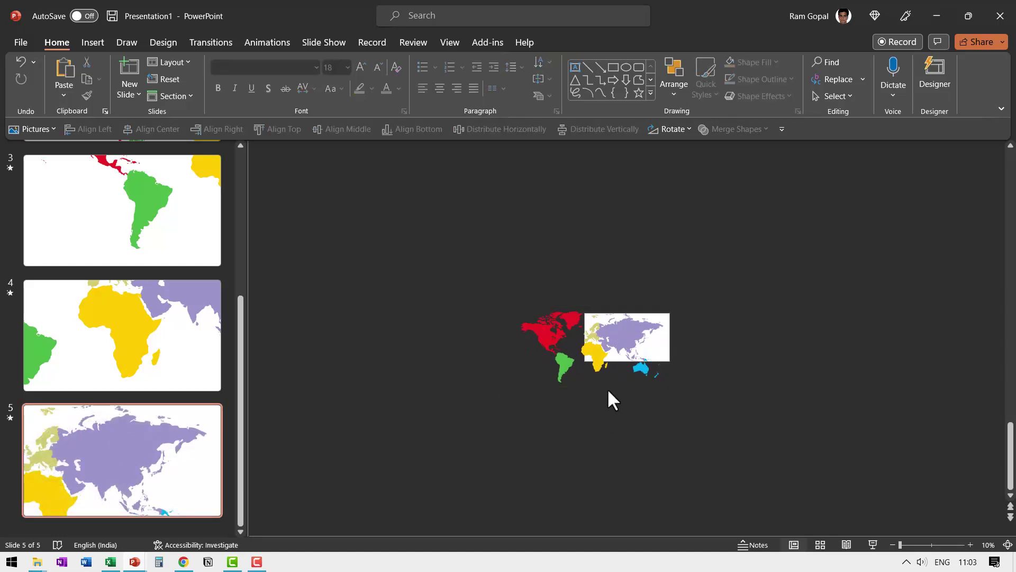
Duplicate slide 5, then move and enlarge the map so Australia fills slide 6
right_click(113, 477)
left_click(185, 297)
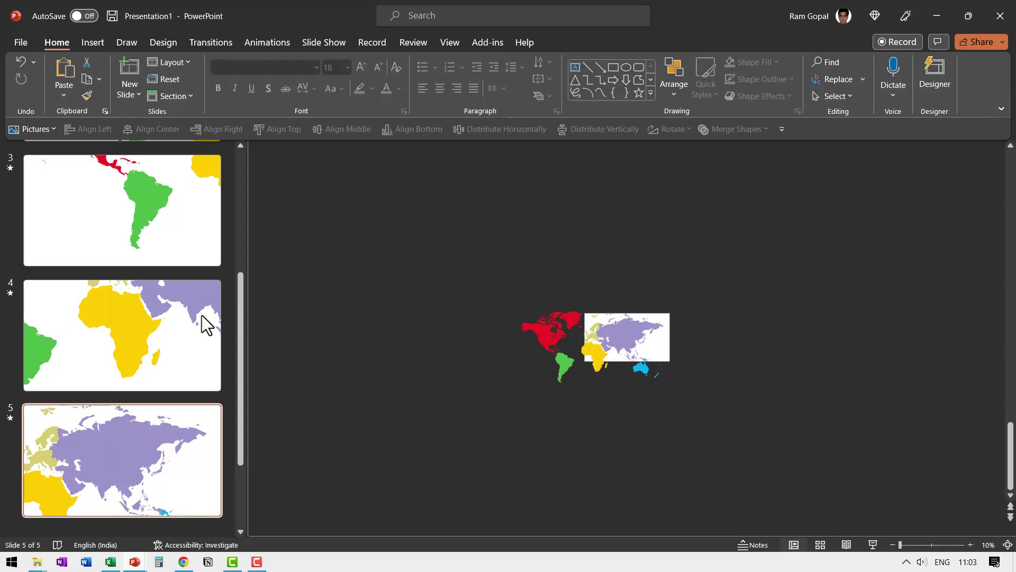
left_click_drag(604, 335, 592, 301)
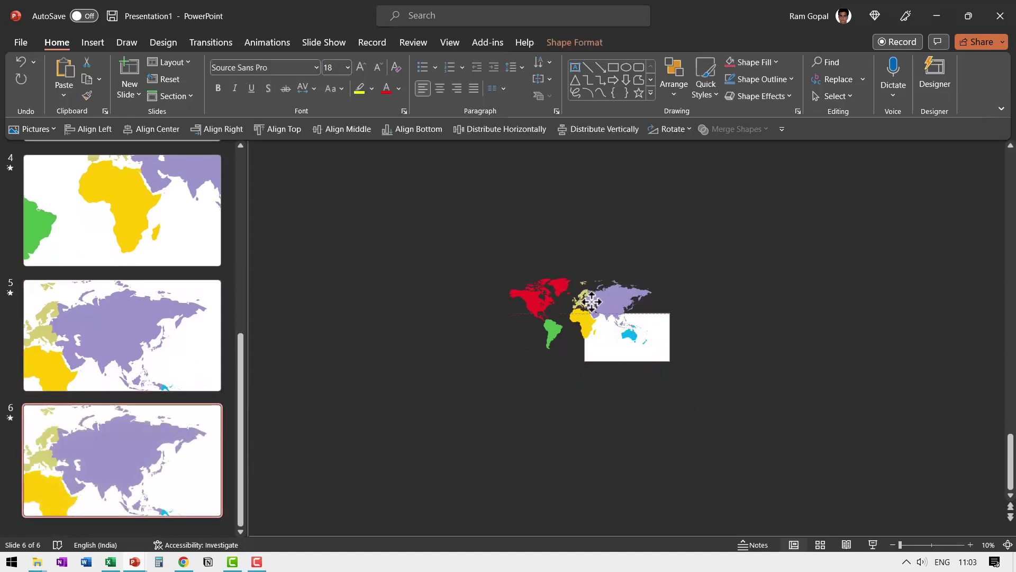
left_click_drag(660, 353, 686, 377)
left_click_drag(644, 311, 594, 287)
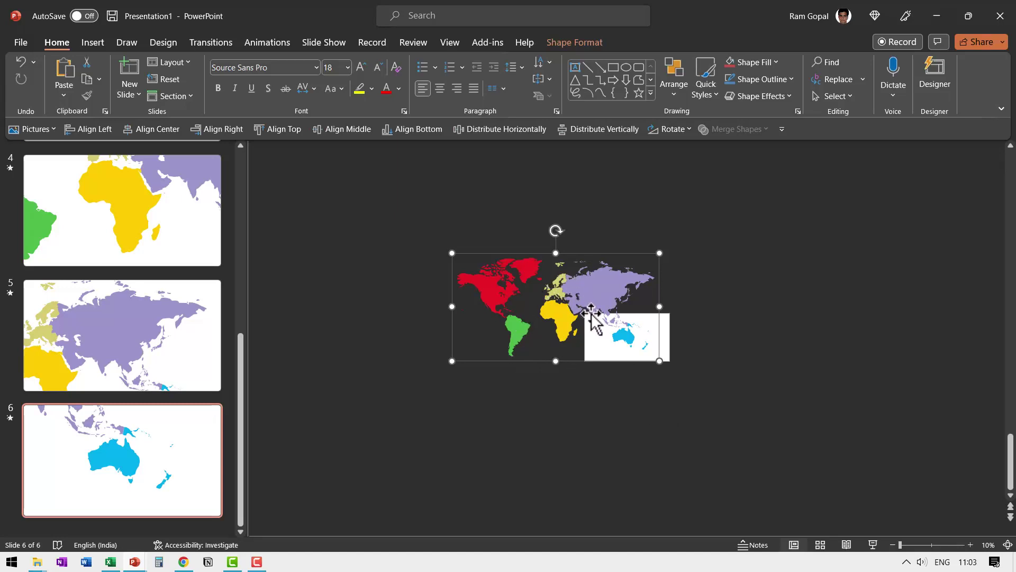
left_click(626, 429)
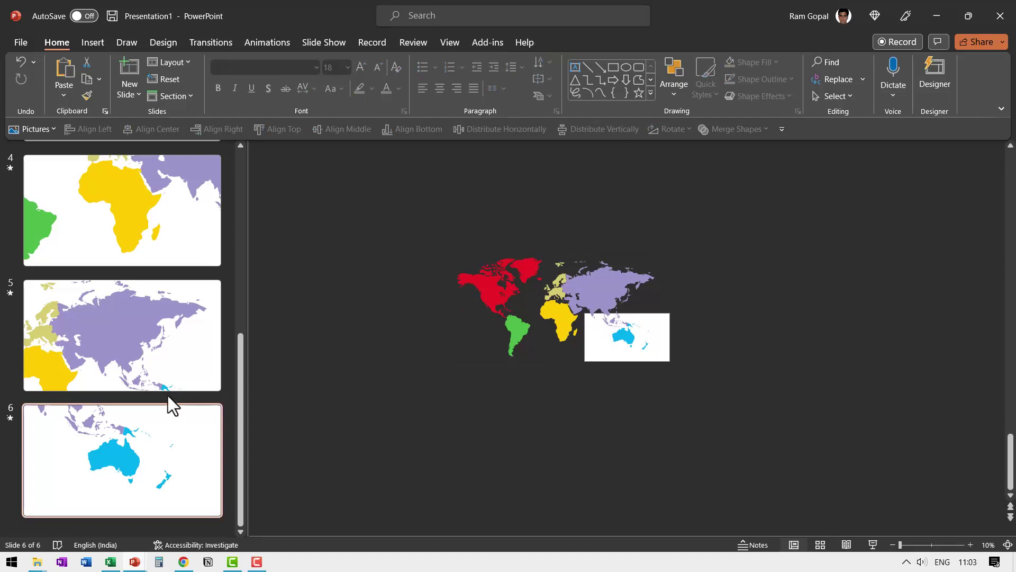
Go to slide 2 in the thumbnail pane and select all the slides
scroll(168, 395, "up", 5)
left_click(152, 324)
scroll(147, 370, "down", 5)
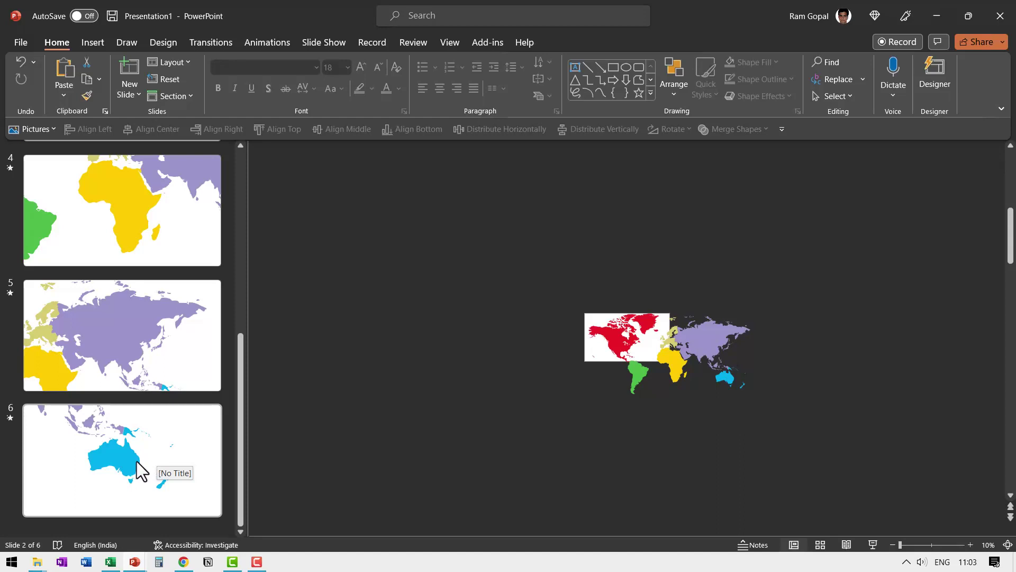
key("ctrl+a")
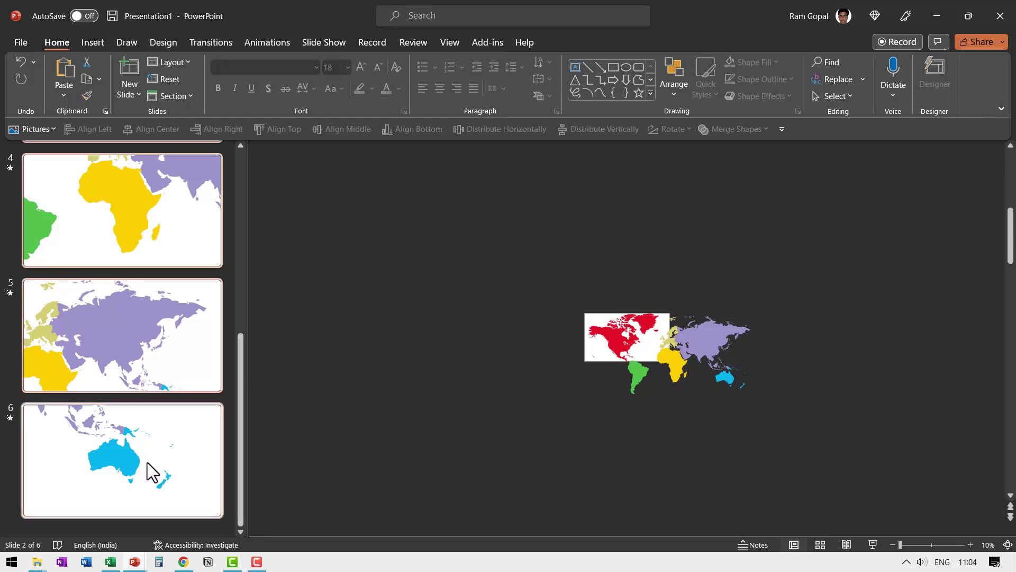
Apply a 02.00-second Morph transition to all the selected slides
left_click(223, 43)
left_click(140, 78)
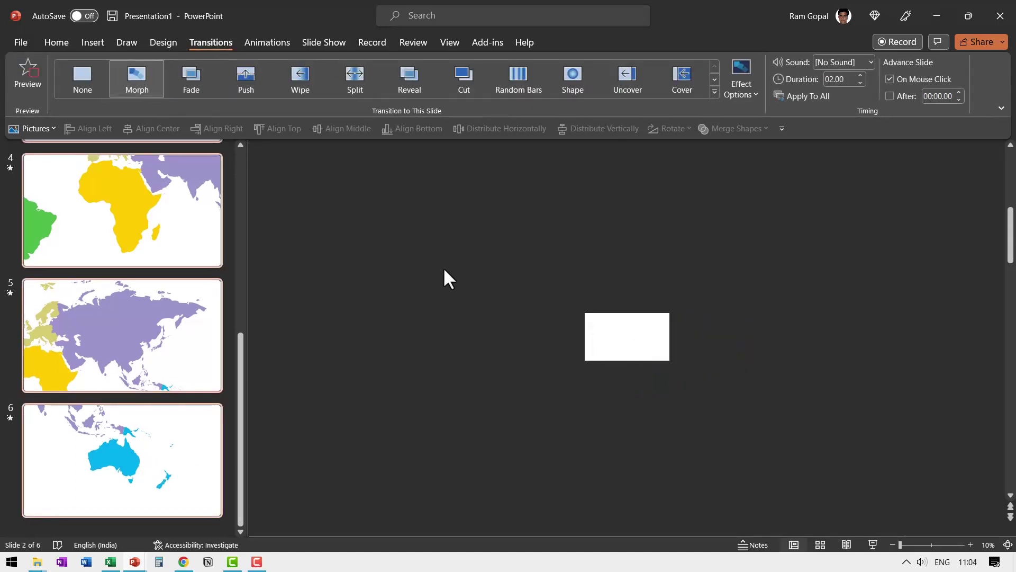
key("Home")
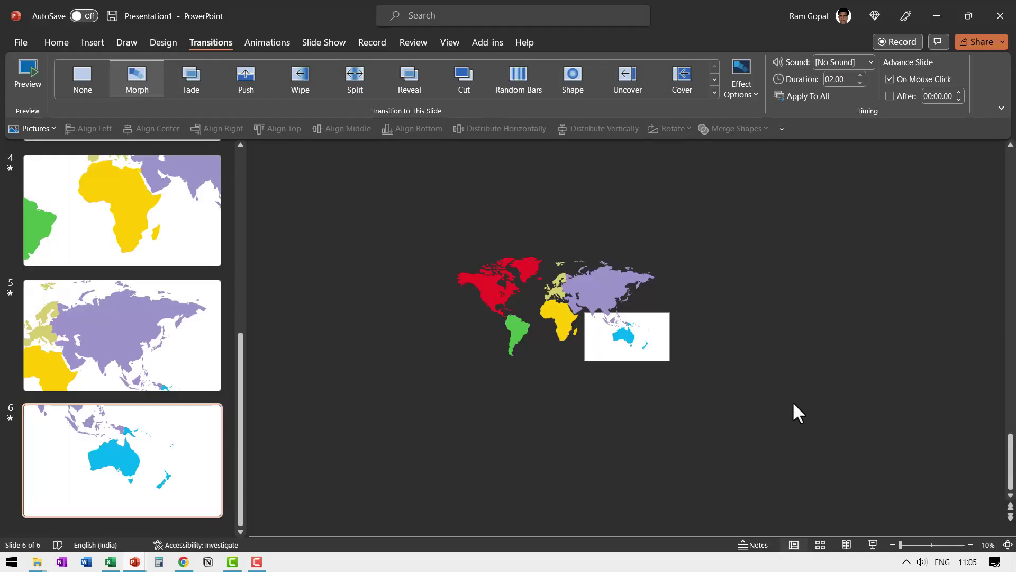
Duplicate slide 6, shrink the map so the whole world fits slide 7, then return to slide 5
right_click(209, 488)
left_click(269, 300)
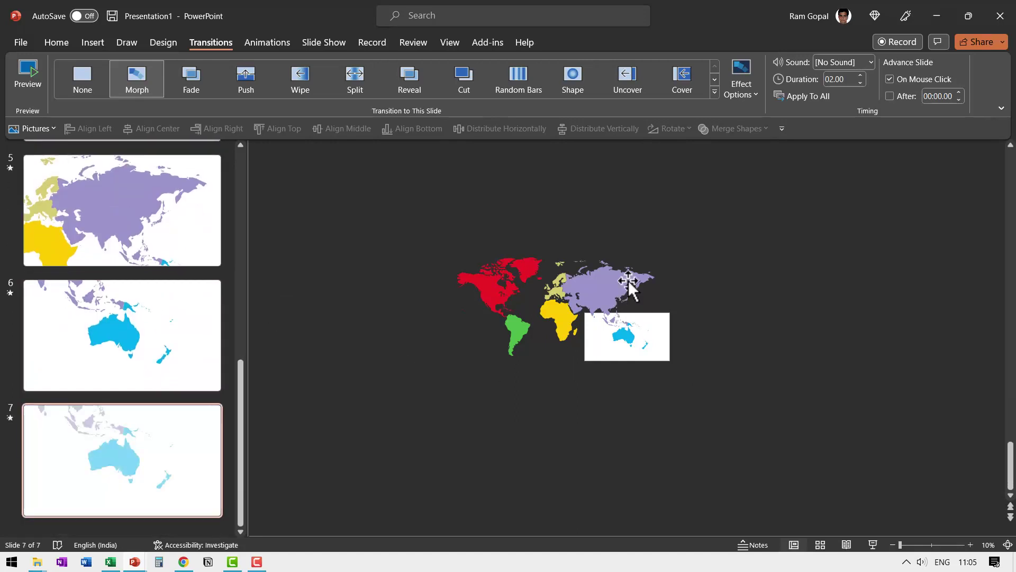
left_click(564, 316)
left_click_drag(451, 250, 630, 334)
left_click(594, 324)
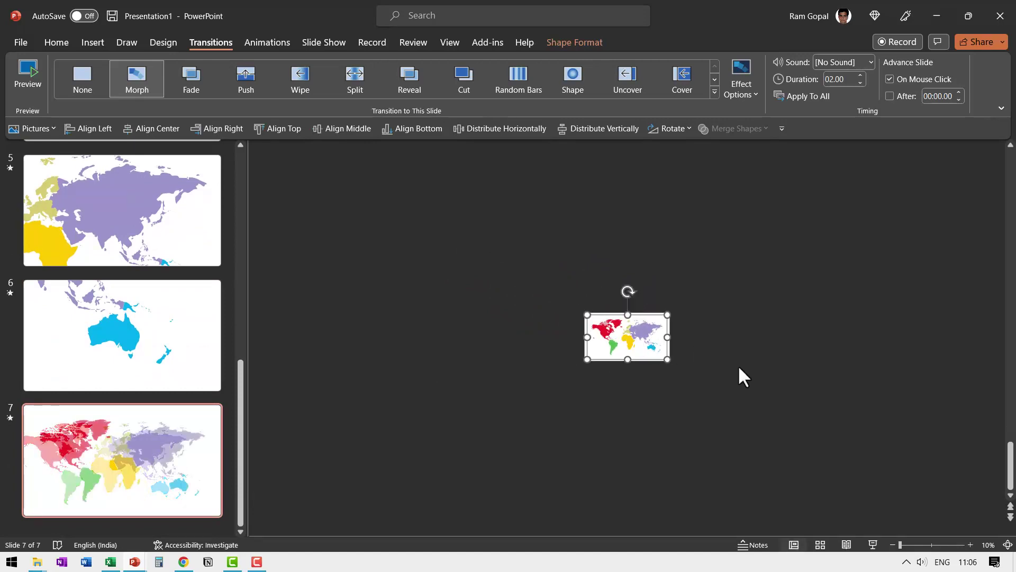
left_click(176, 247)
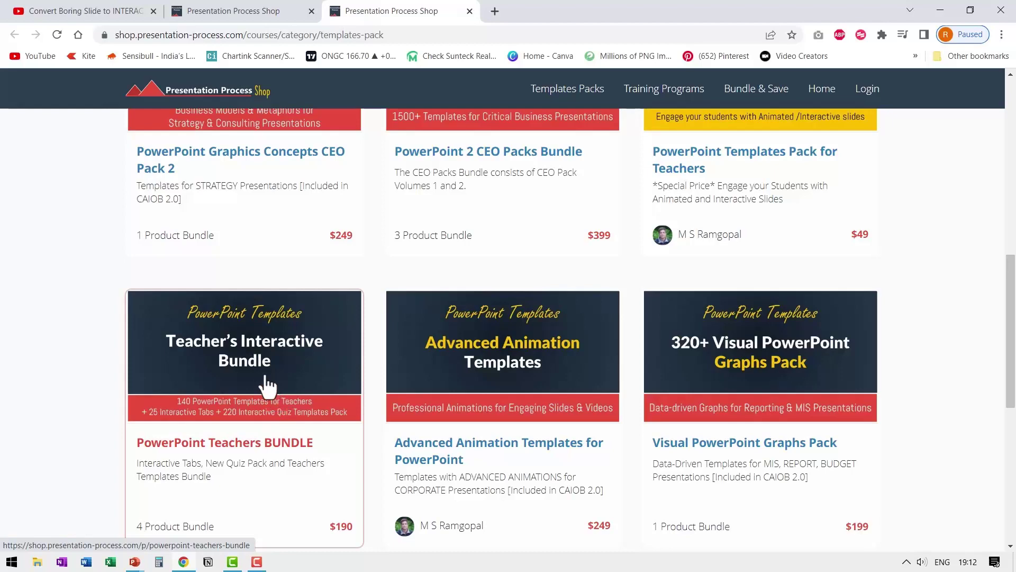
scroll(284, 408, "down", 3)
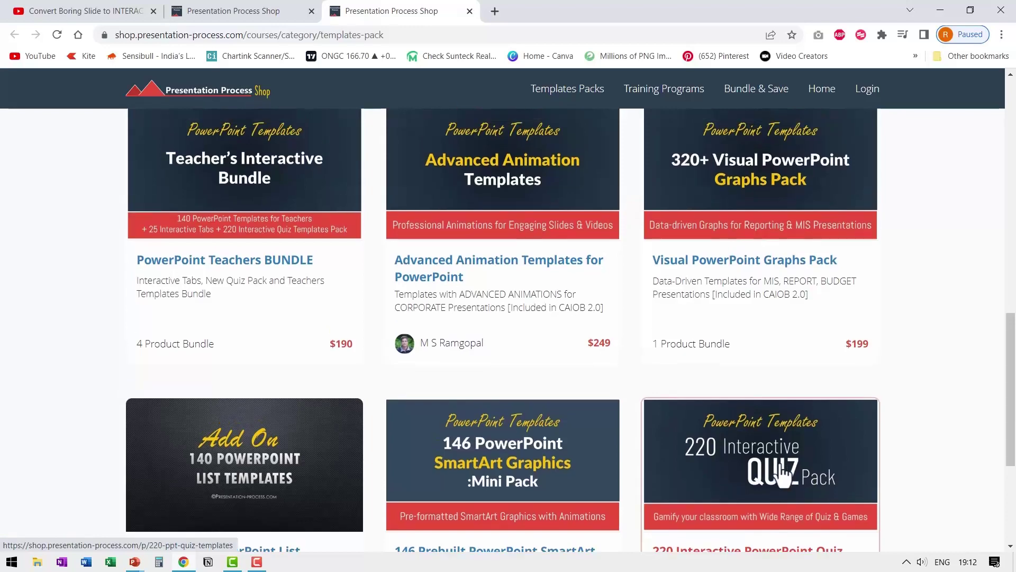
scroll(779, 477, "up", 2)
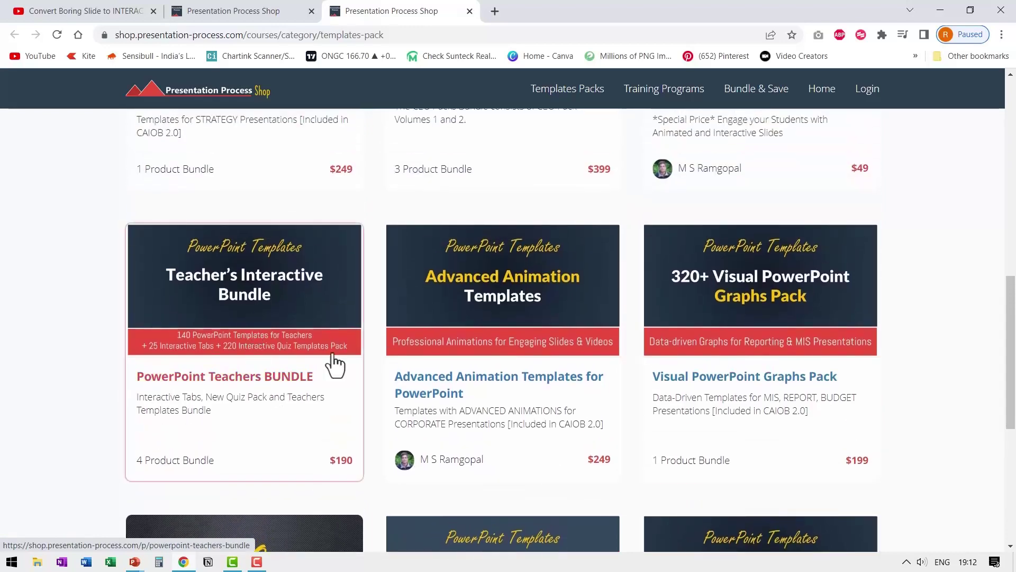